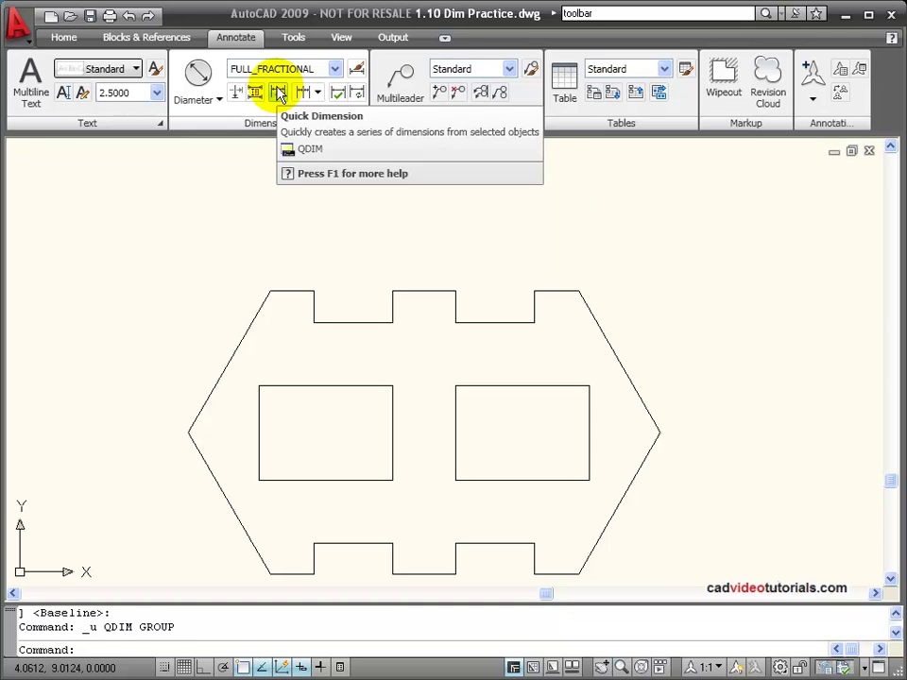
pyautogui.click(276, 93)
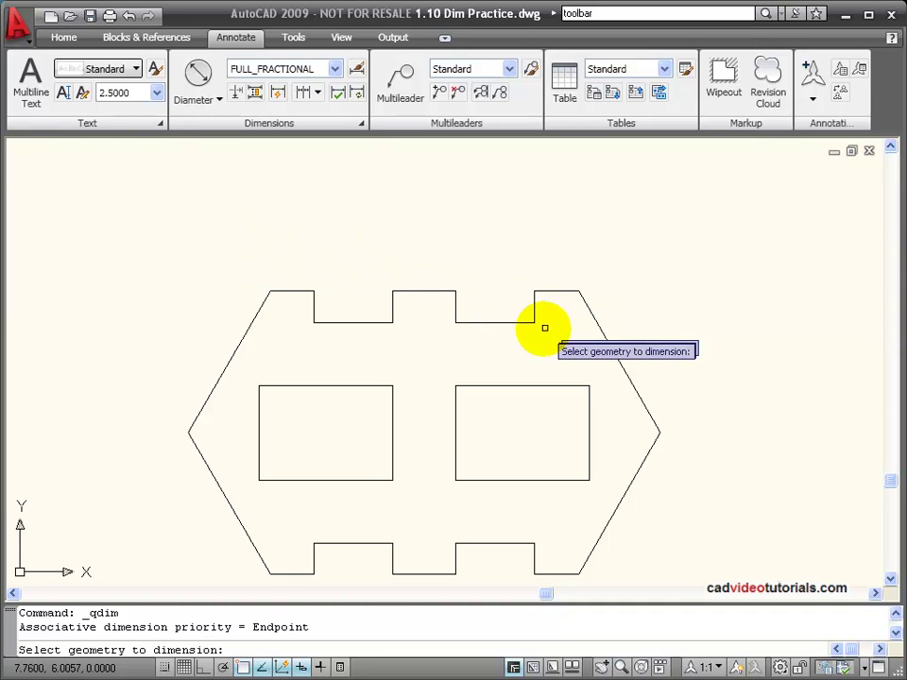
pyautogui.click(289, 291)
pyautogui.click(245, 252)
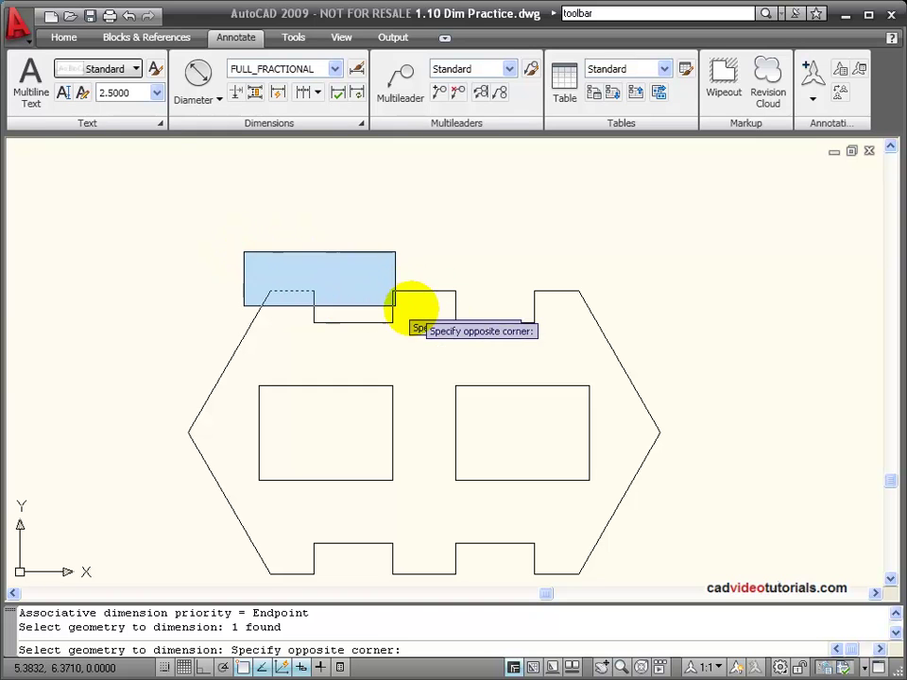
pyautogui.click(610, 348)
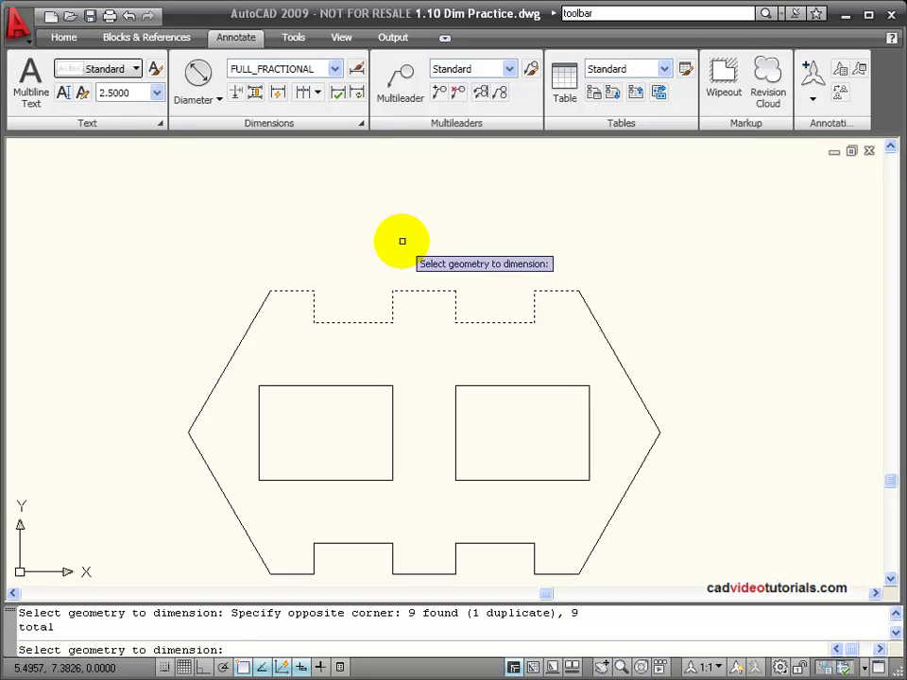
pyautogui.press('Return')
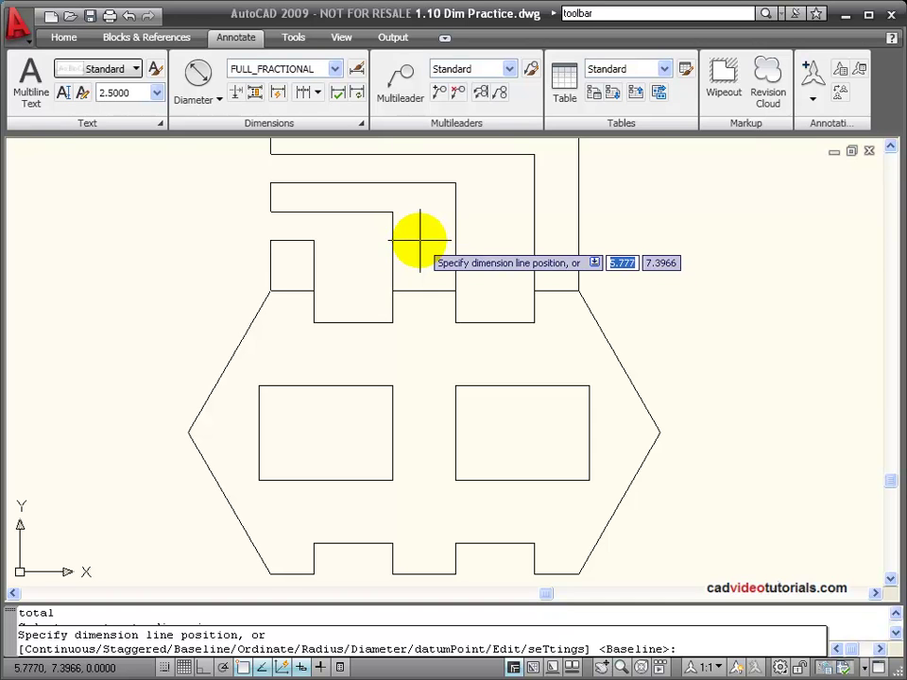
pyautogui.rightClick(424, 235)
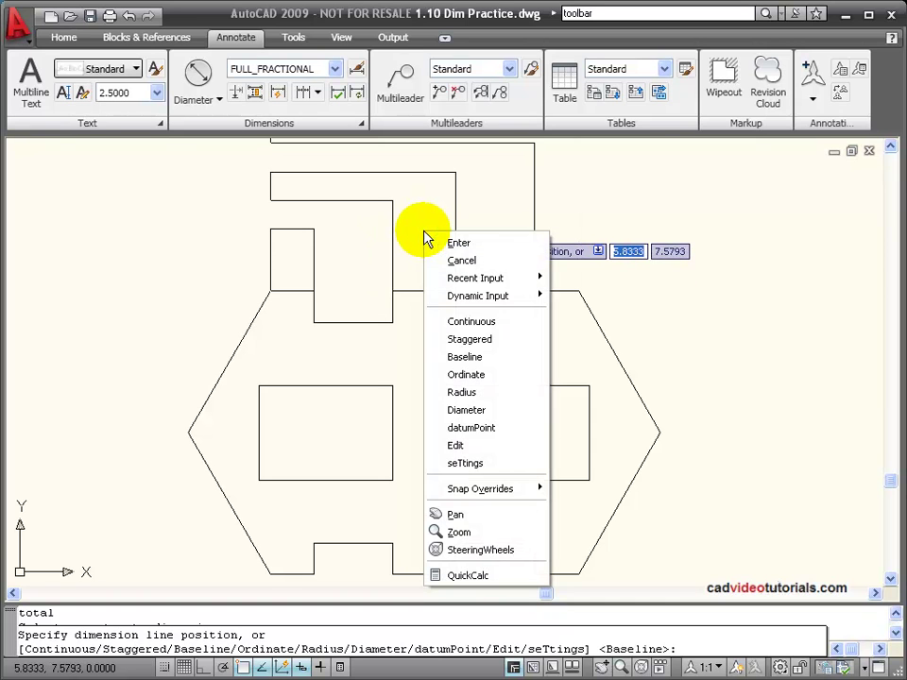
pyautogui.click(508, 326)
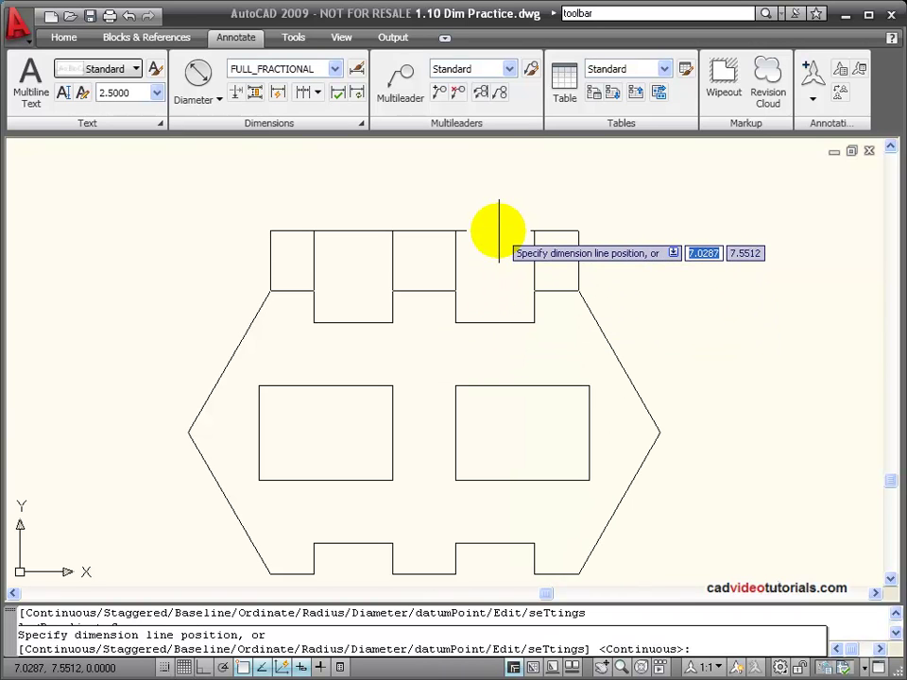
pyautogui.click(498, 232)
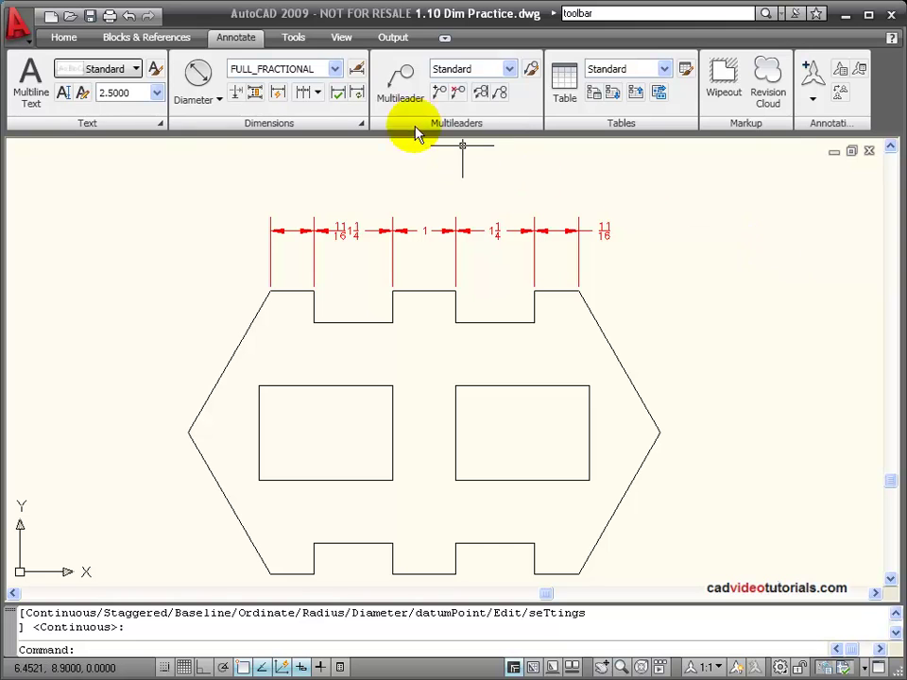
pyautogui.click(129, 16)
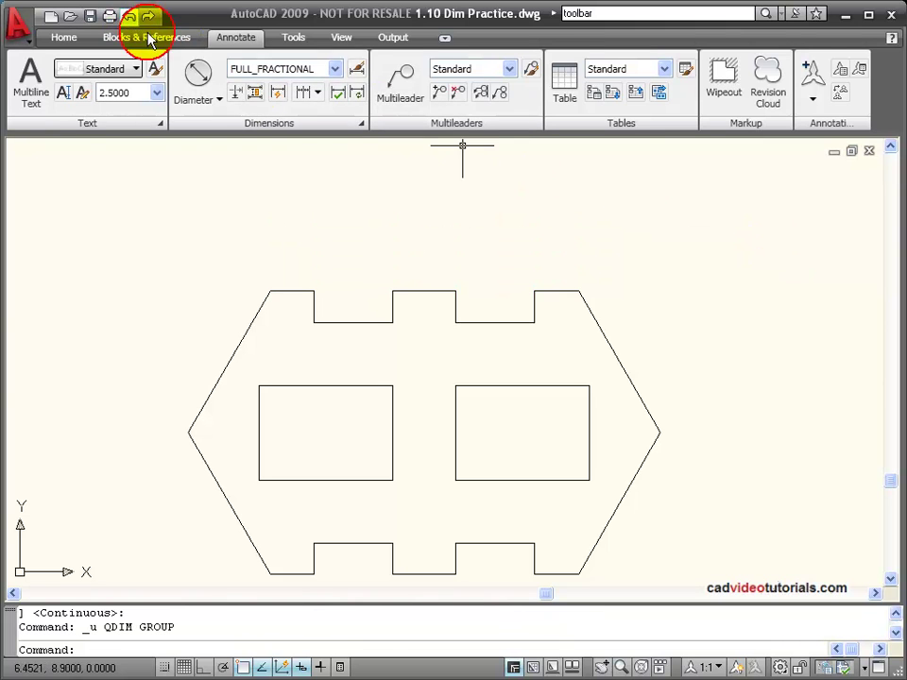
pyautogui.click(279, 96)
pyautogui.click(227, 226)
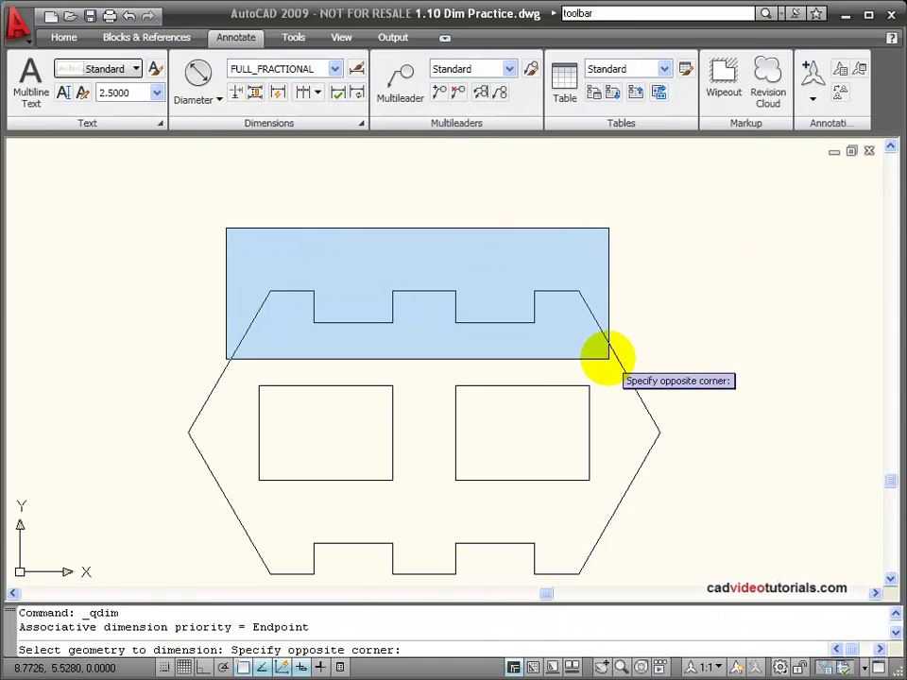
pyautogui.click(602, 348)
pyautogui.rightClick(486, 278)
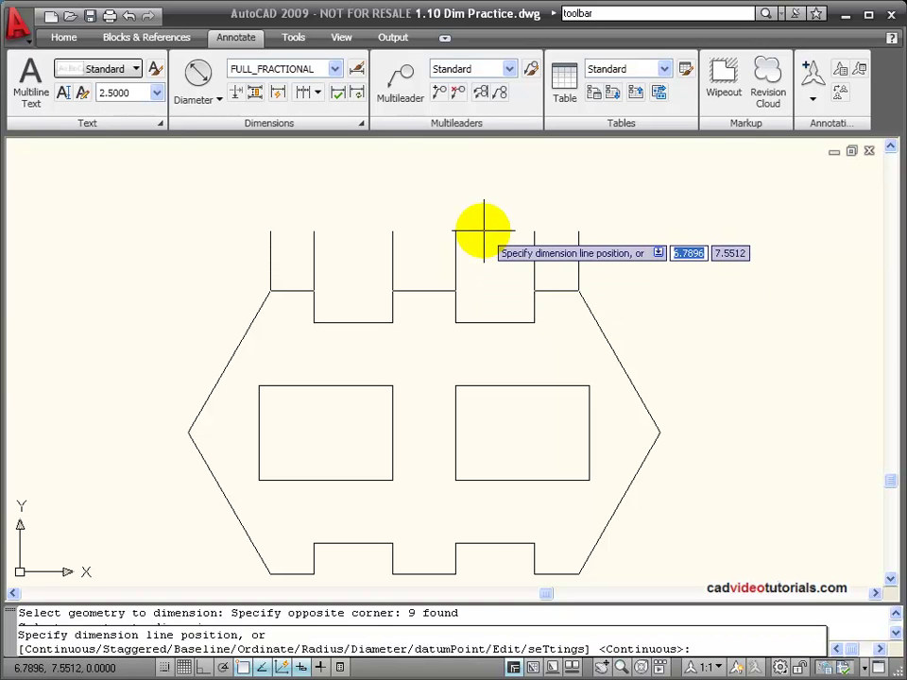
pyautogui.rightClick(488, 241)
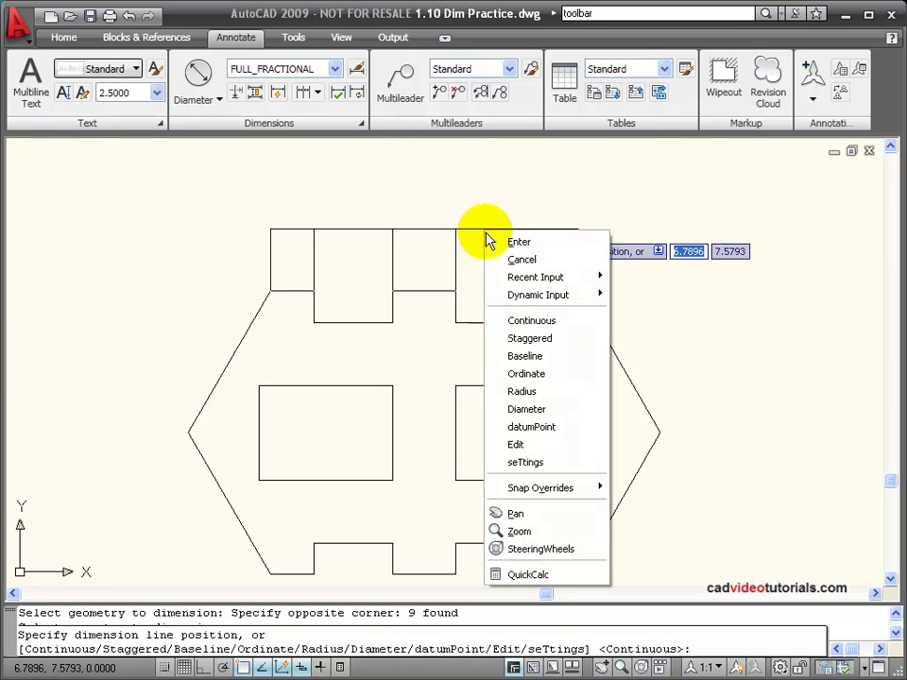
pyautogui.click(530, 338)
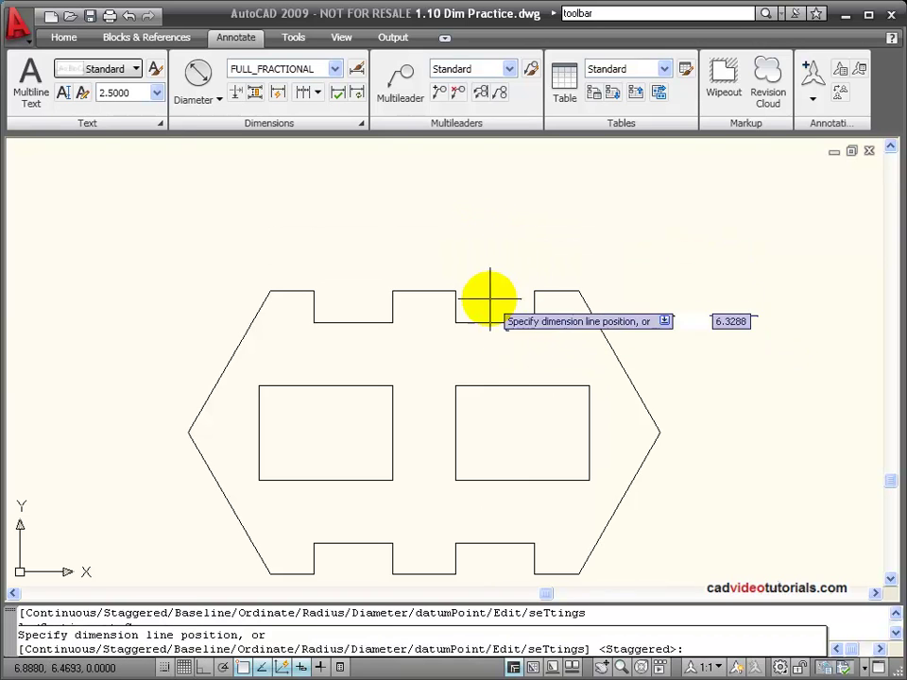
pyautogui.click(464, 241)
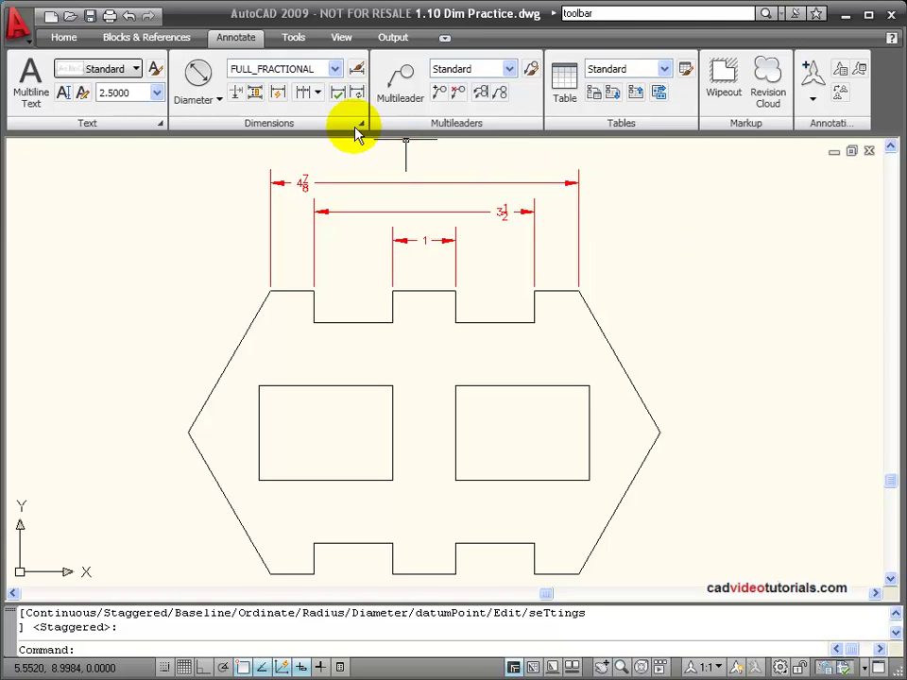
# Undo the staggered dimensions and place baseline quick dimensions above the part's top edge.
pyautogui.click(130, 17)
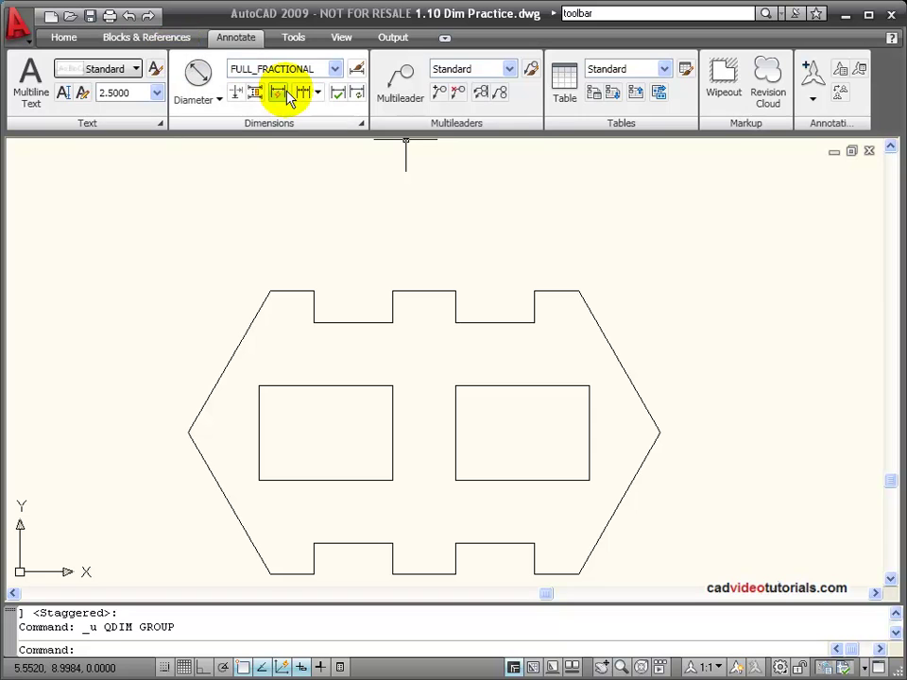
pyautogui.click(276, 92)
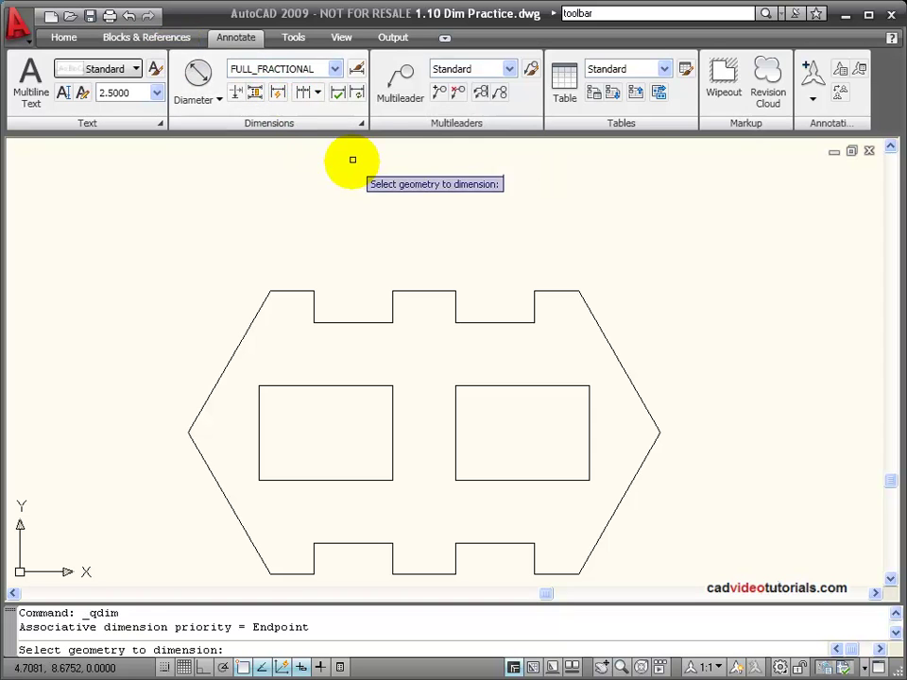
pyautogui.click(210, 227)
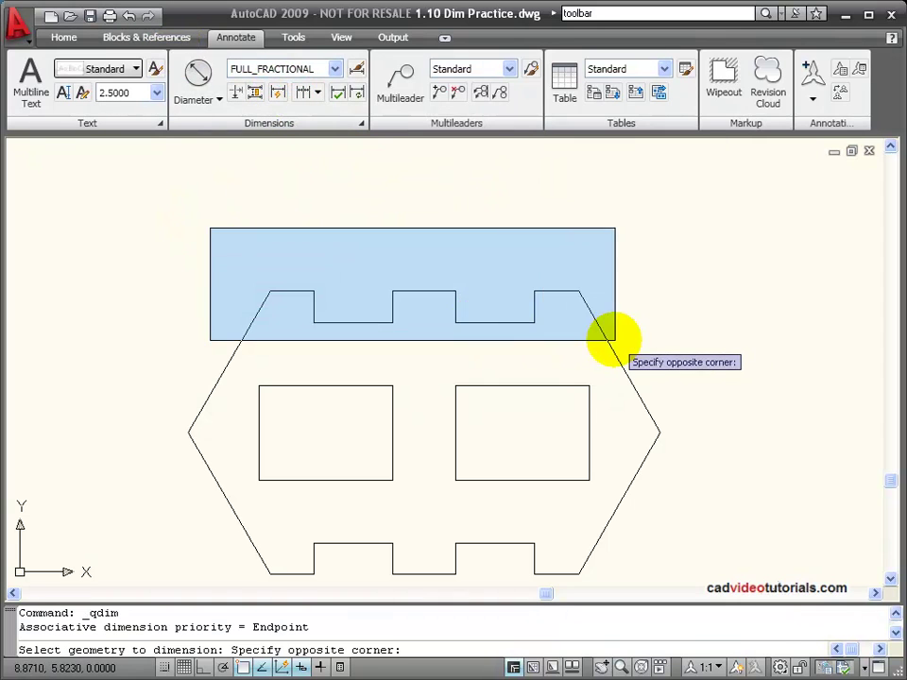
pyautogui.click(609, 340)
pyautogui.press('Return')
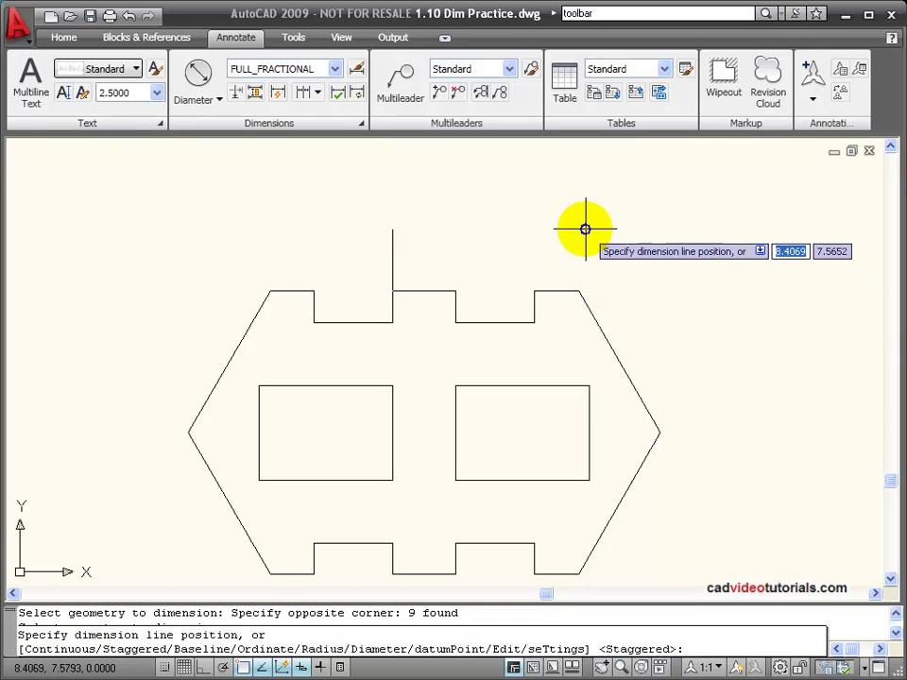
pyautogui.rightClick(585, 233)
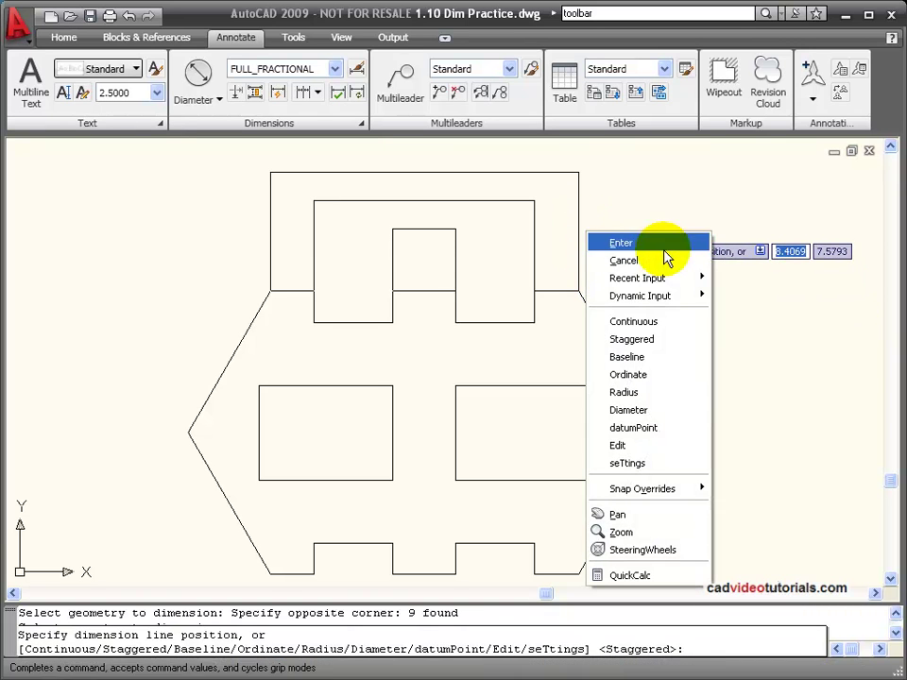
pyautogui.click(664, 364)
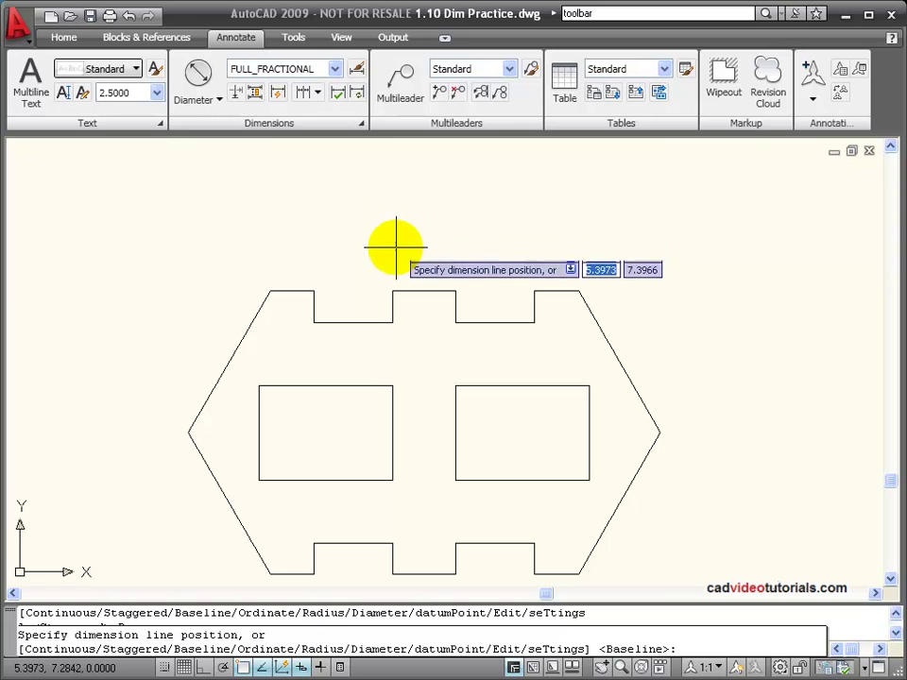
pyautogui.click(395, 259)
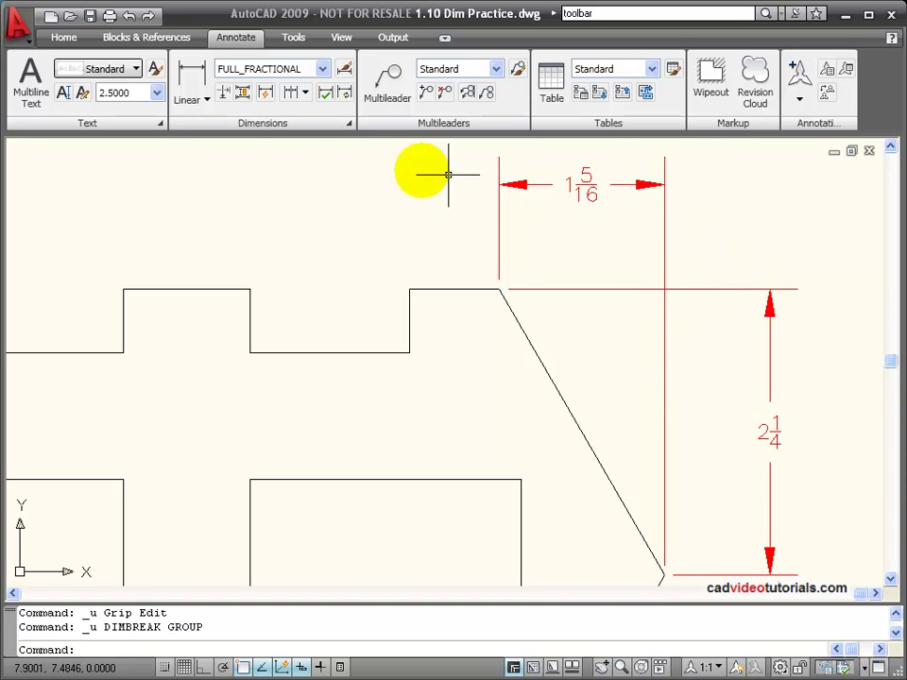
# Auto-break the 1 5/16 dimension's extension line where it crosses the 2 1/4 dimension.
pyautogui.click(223, 94)
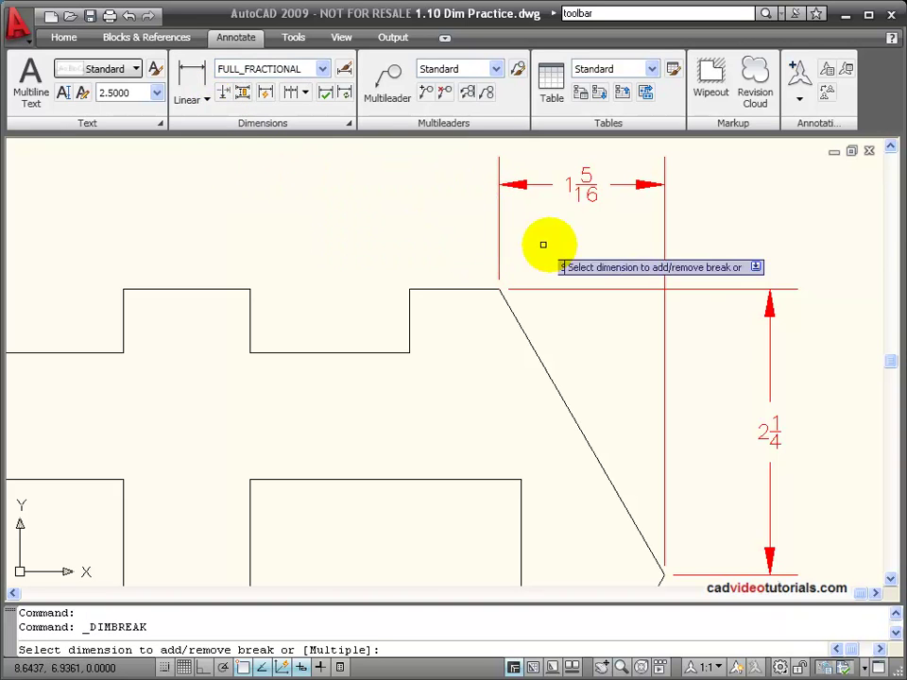
pyautogui.click(665, 216)
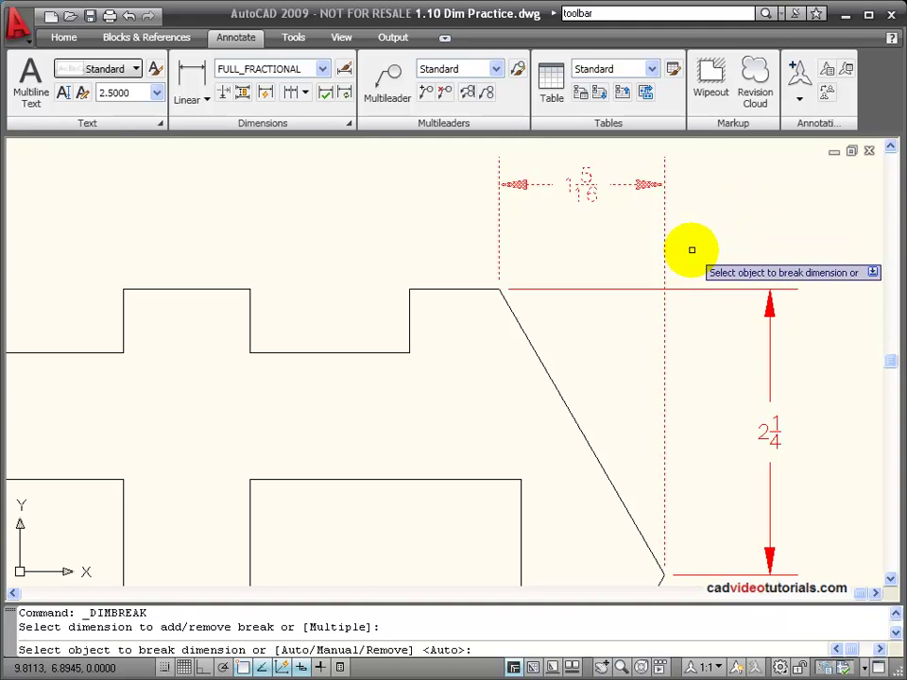
pyautogui.press('Return')
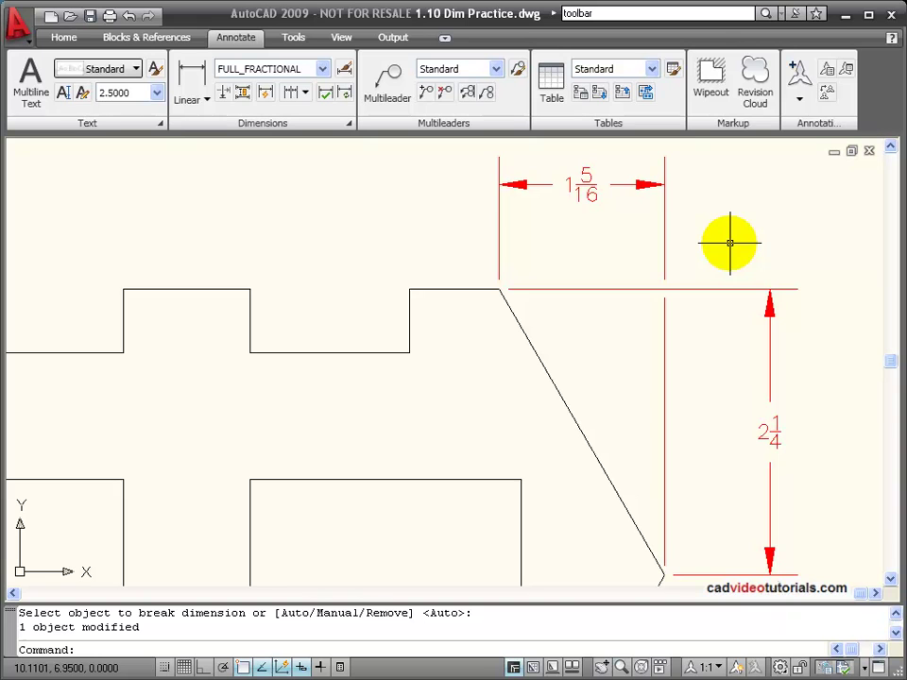
# Drag the 1 5/16 dimension's text grip down to sit nearer the part's top edge.
pyautogui.click(664, 209)
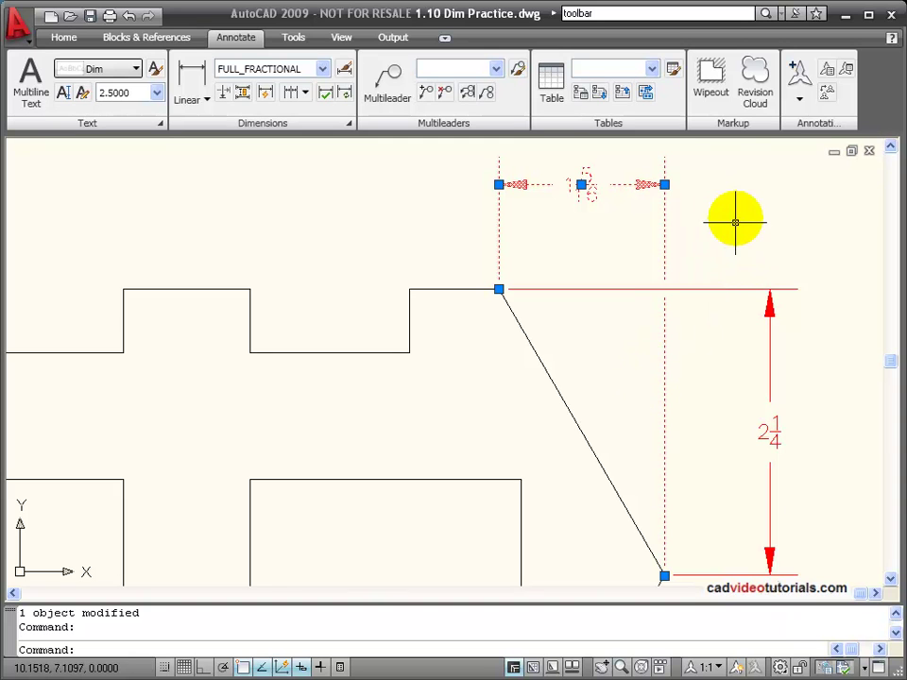
pyautogui.press('Escape')
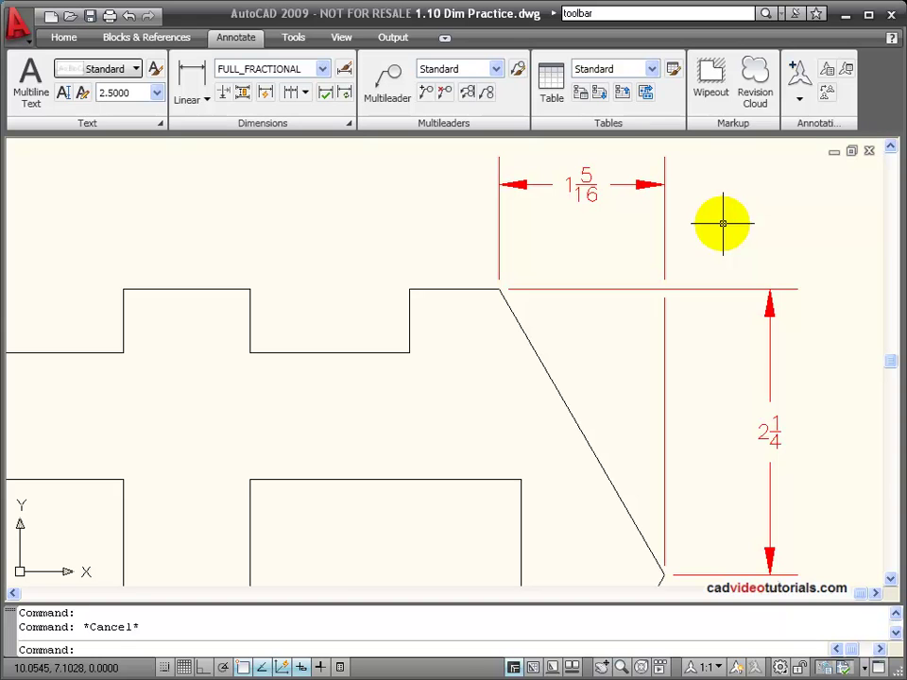
pyautogui.click(654, 200)
pyautogui.click(581, 185)
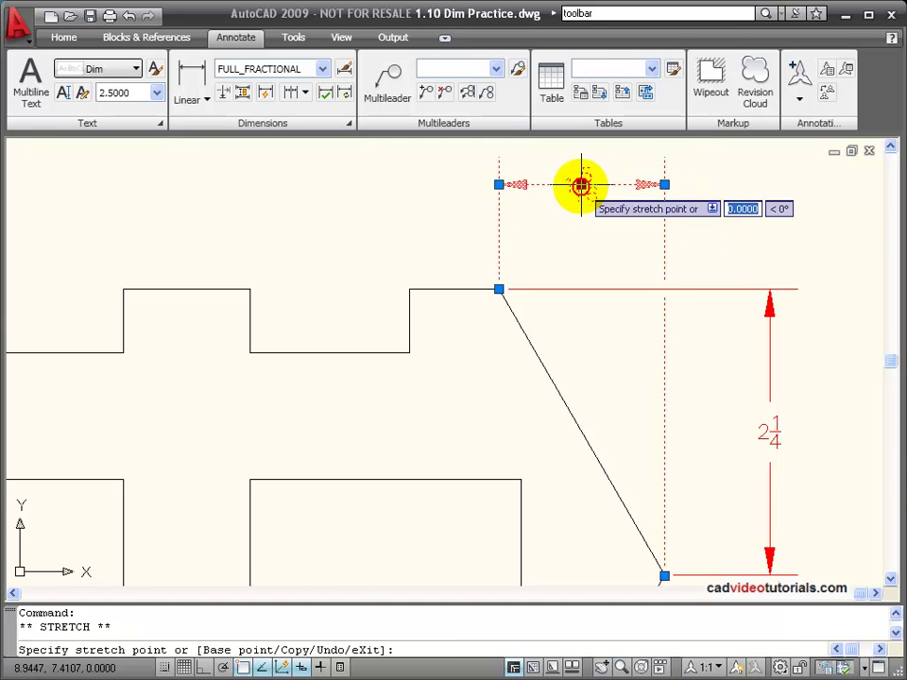
pyautogui.click(579, 233)
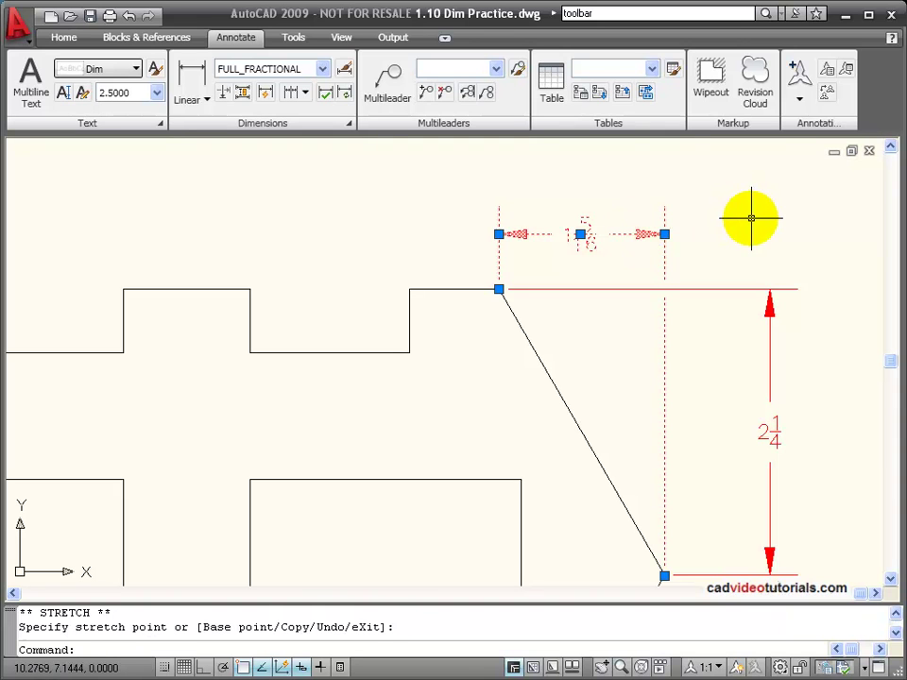
pyautogui.press('Escape')
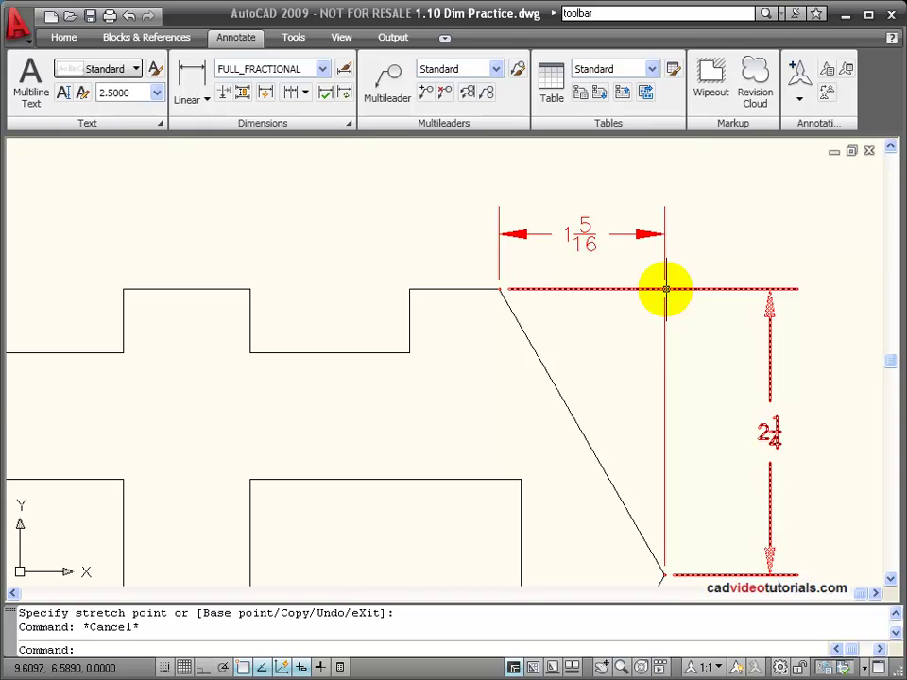
# Remove the break from the 1 5/16 dimension using DIMBREAK's Remove option.
pyautogui.click(226, 96)
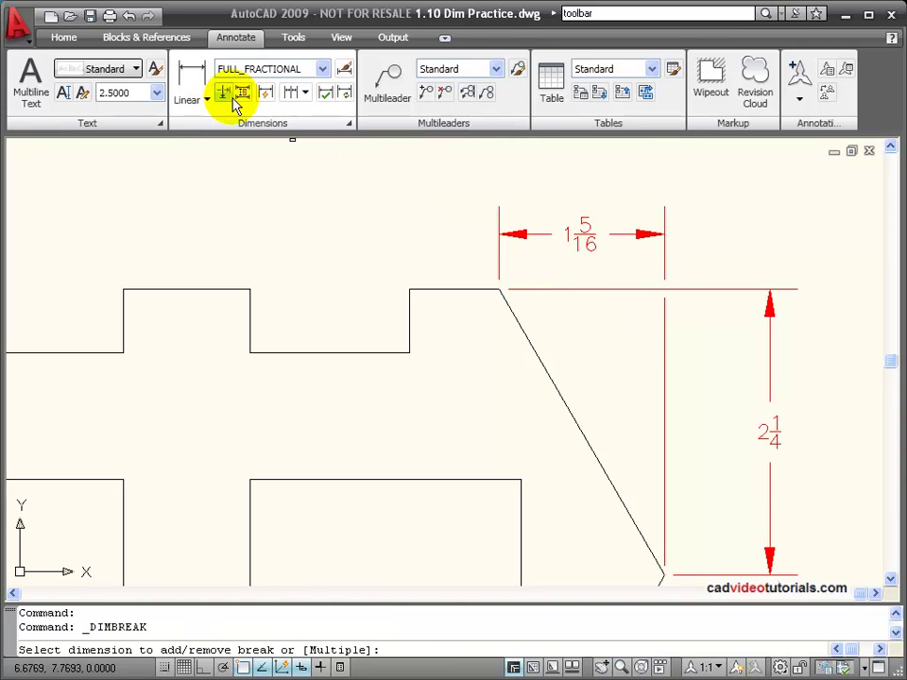
pyautogui.click(662, 219)
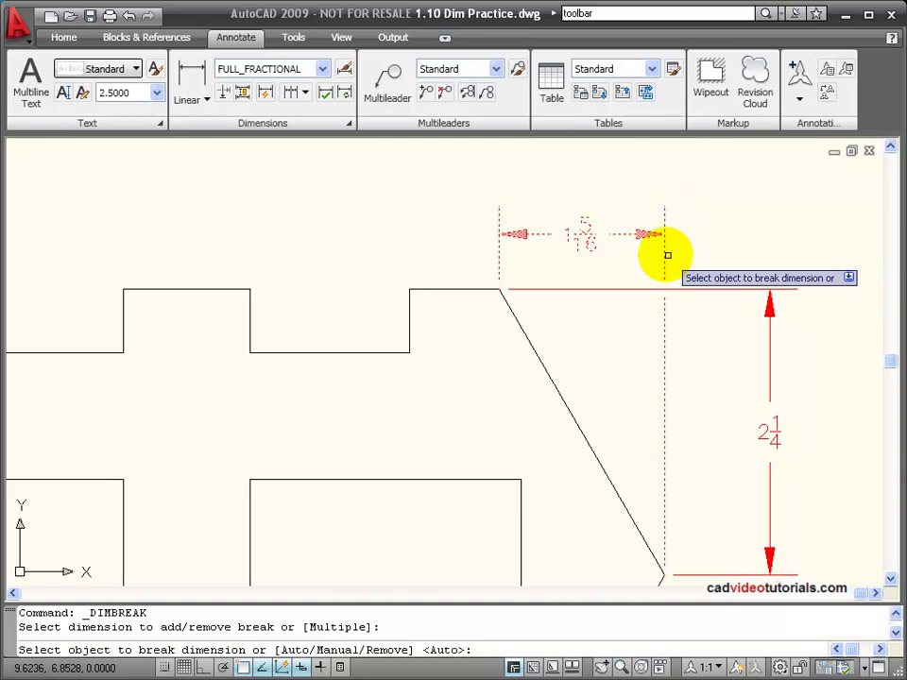
pyautogui.press('Down')
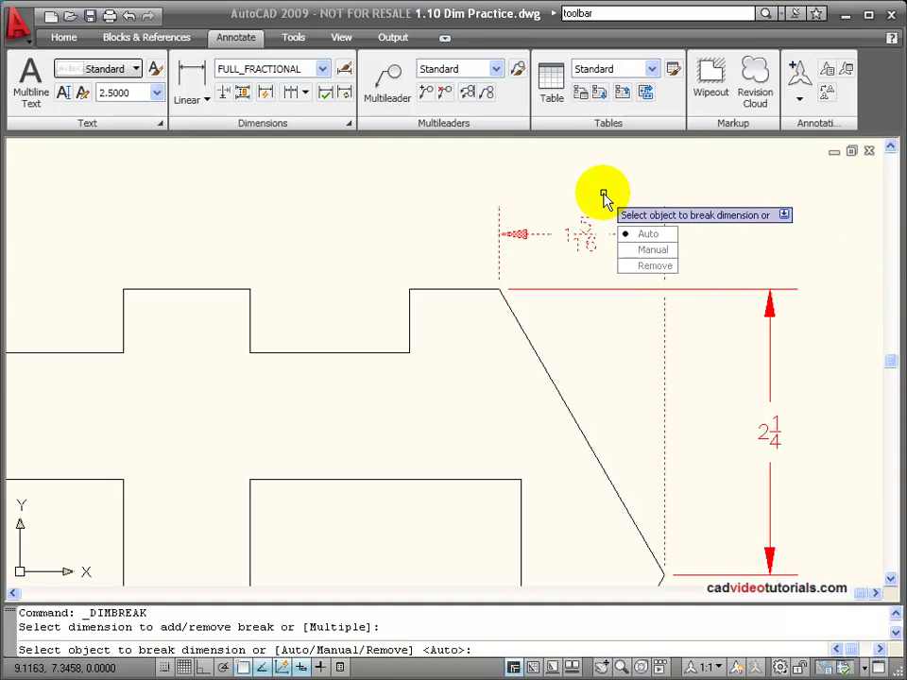
pyautogui.click(631, 273)
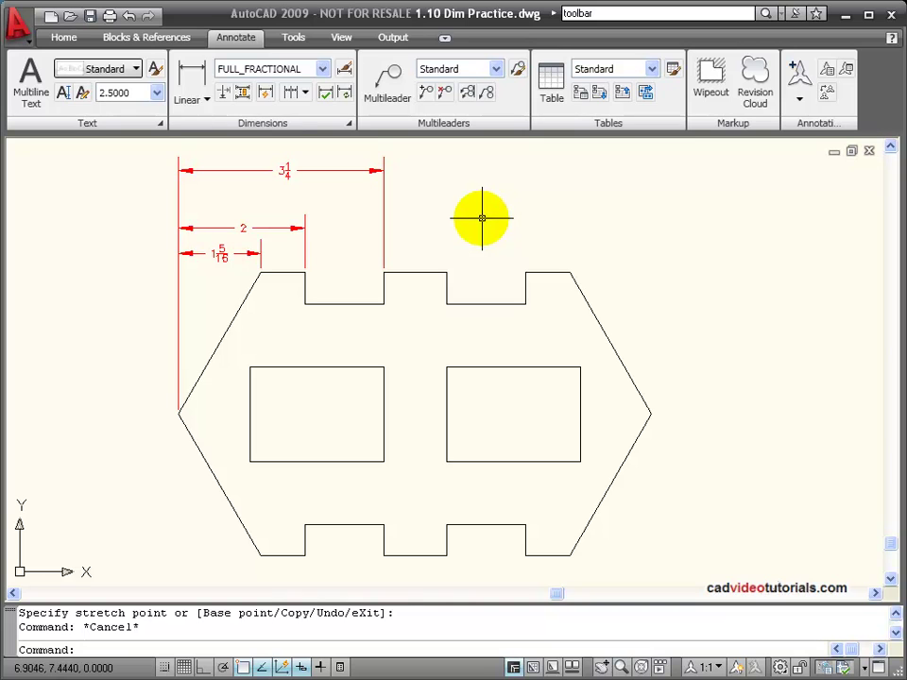
# Auto-space the 2 and 3 1/4 dimensions from the 1 5/16 base dimension with DIMSPACE.
pyautogui.click(223, 92)
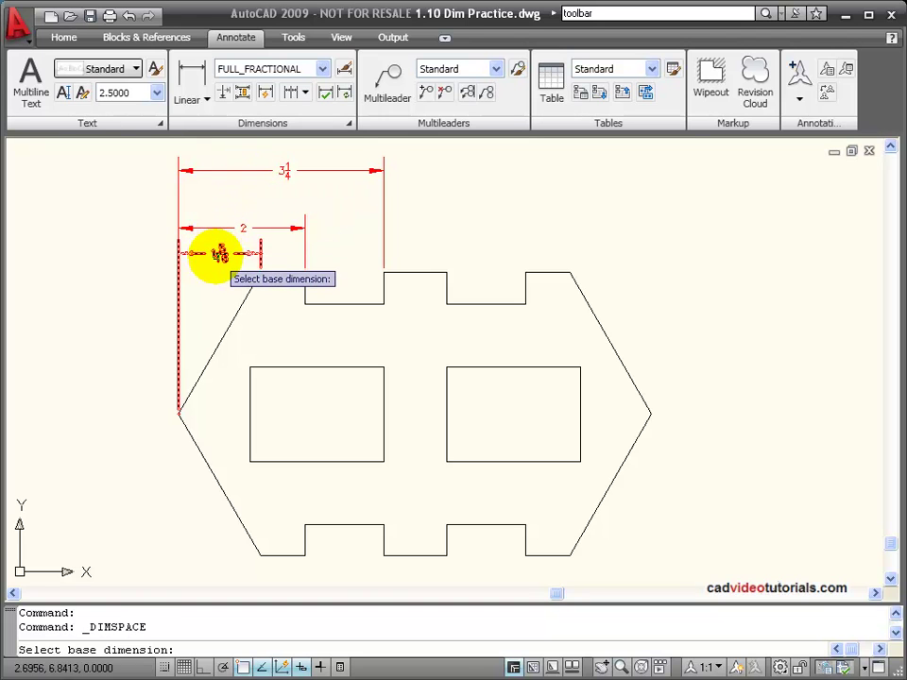
pyautogui.click(219, 253)
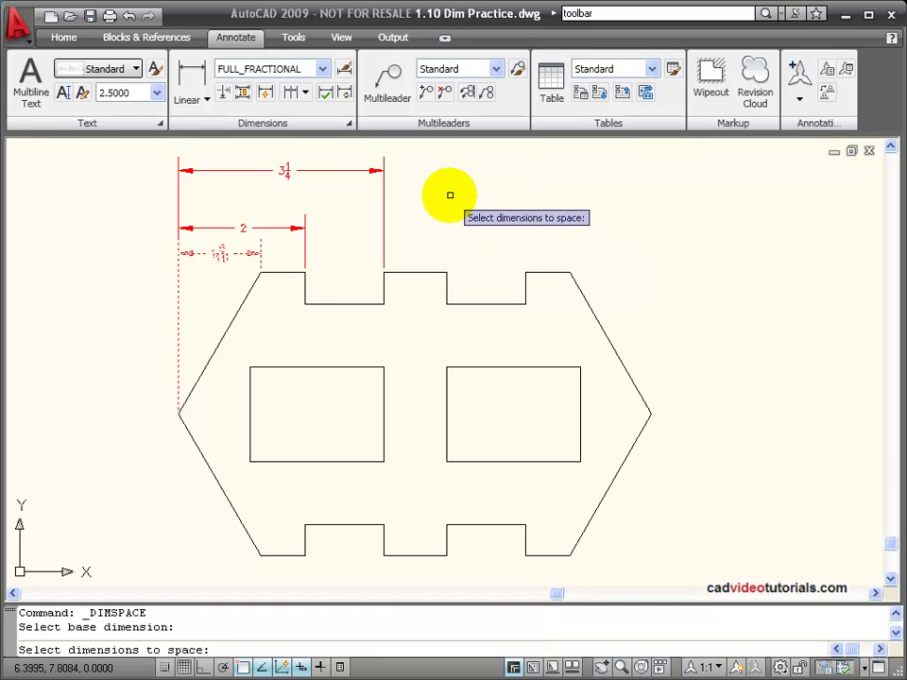
pyautogui.click(286, 228)
pyautogui.click(421, 157)
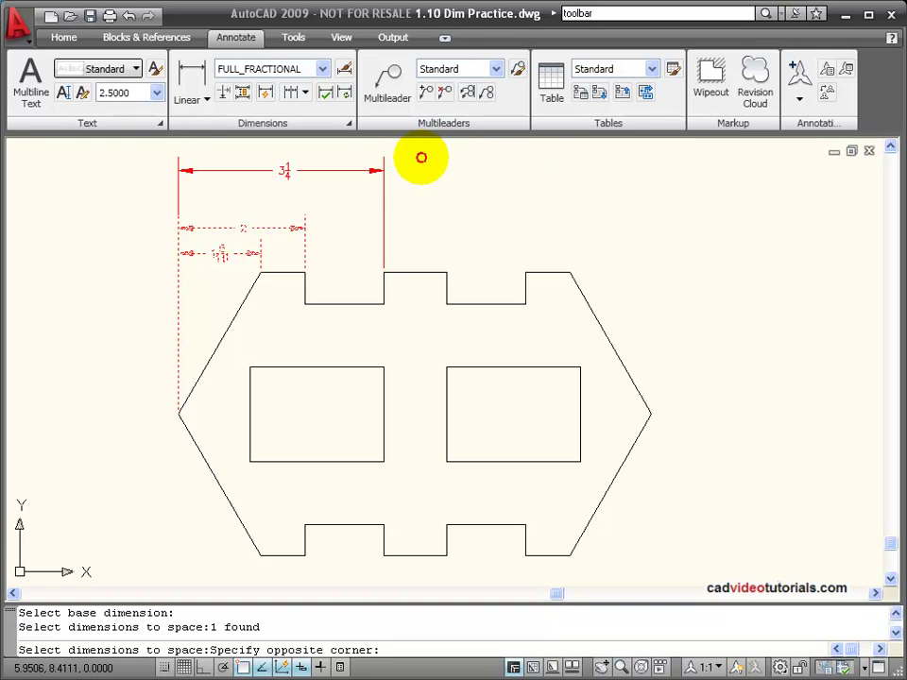
pyautogui.click(133, 188)
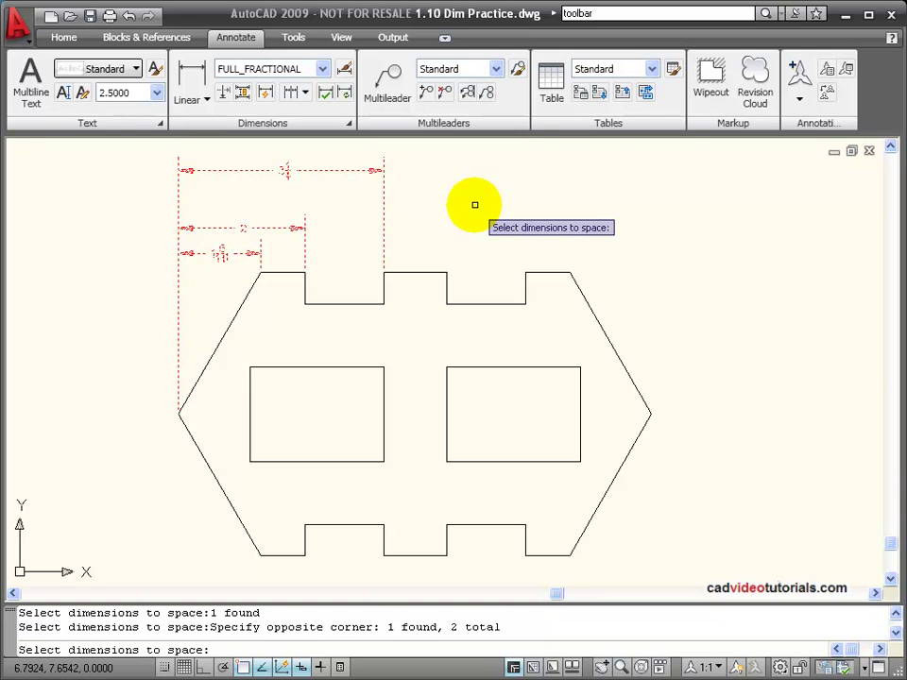
pyautogui.press('Return')
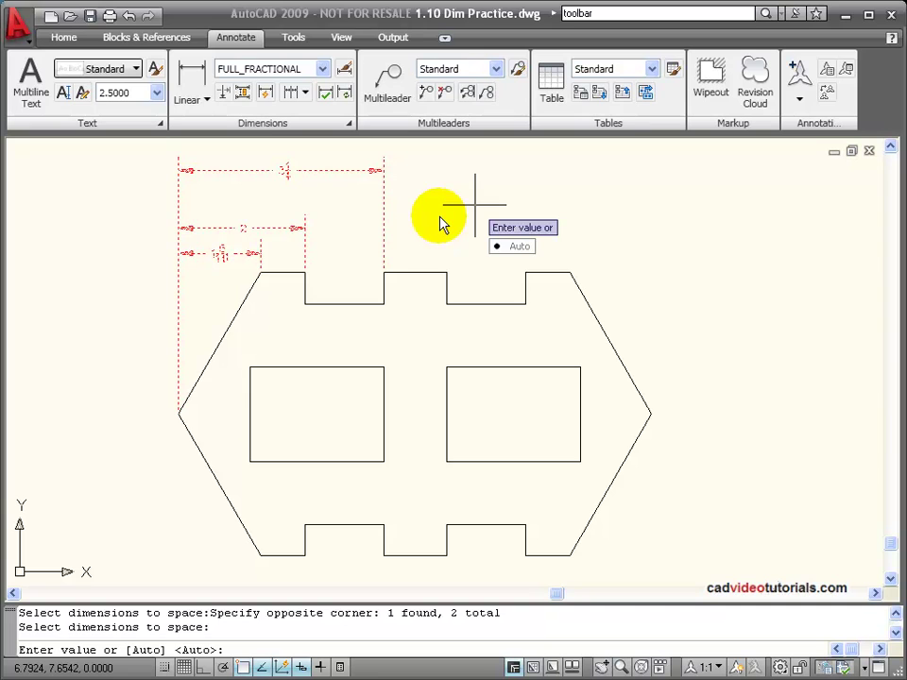
pyautogui.write('A')
pyautogui.press('Return')
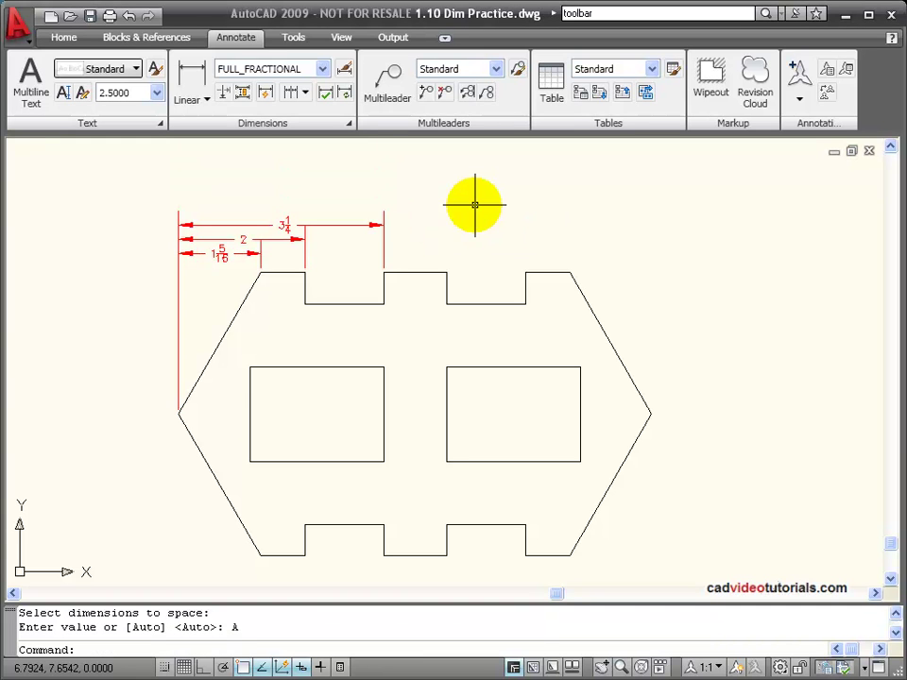
# Respace the 2 and 3 1/4 dimensions at 0.5 intervals from the 1 5/16 base dimension.
pyautogui.rightClick(554, 193)
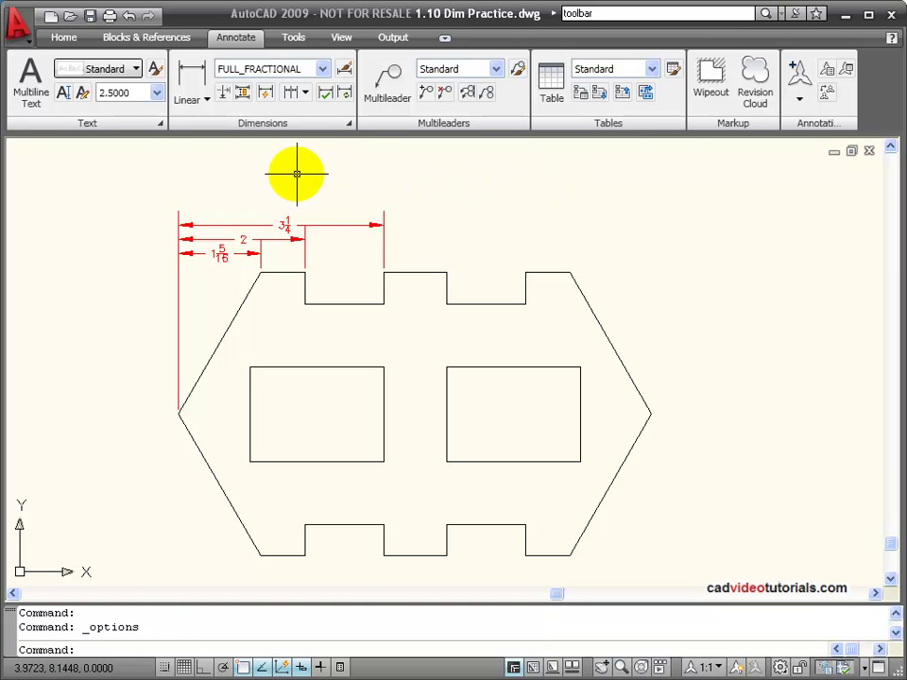
pyautogui.click(246, 95)
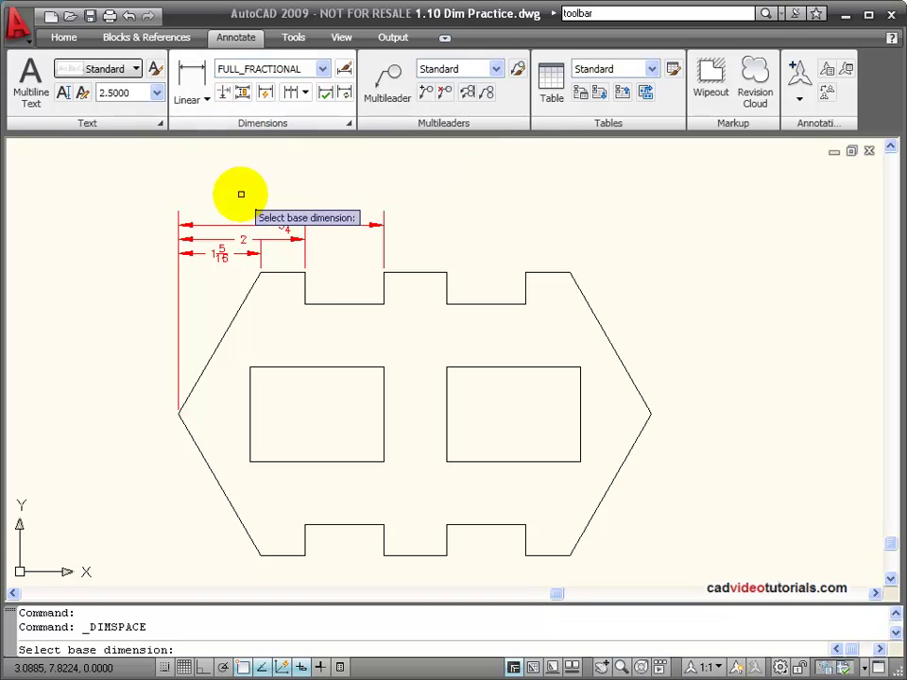
pyautogui.click(219, 254)
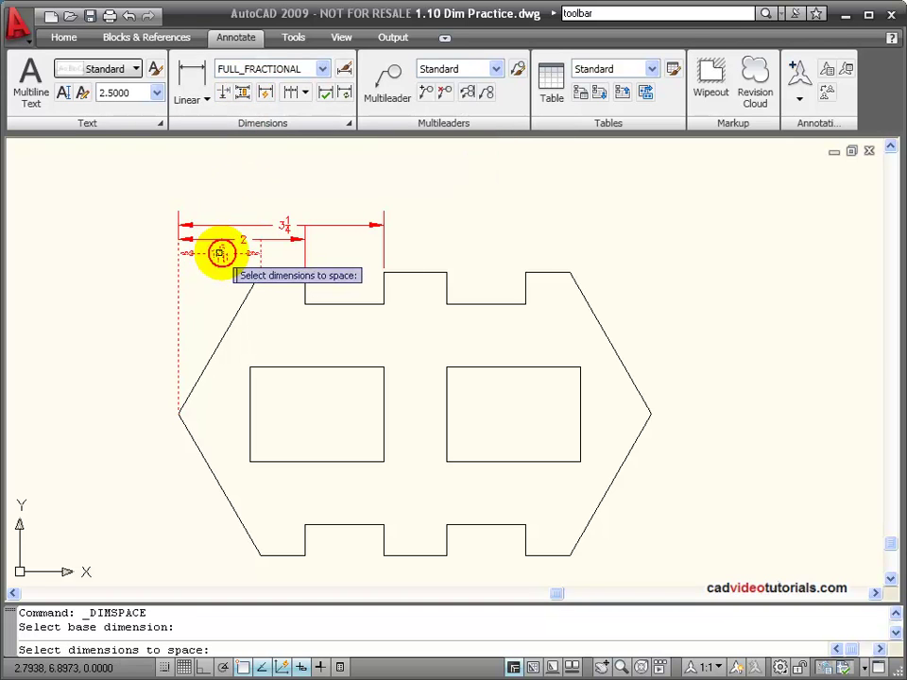
pyautogui.click(402, 186)
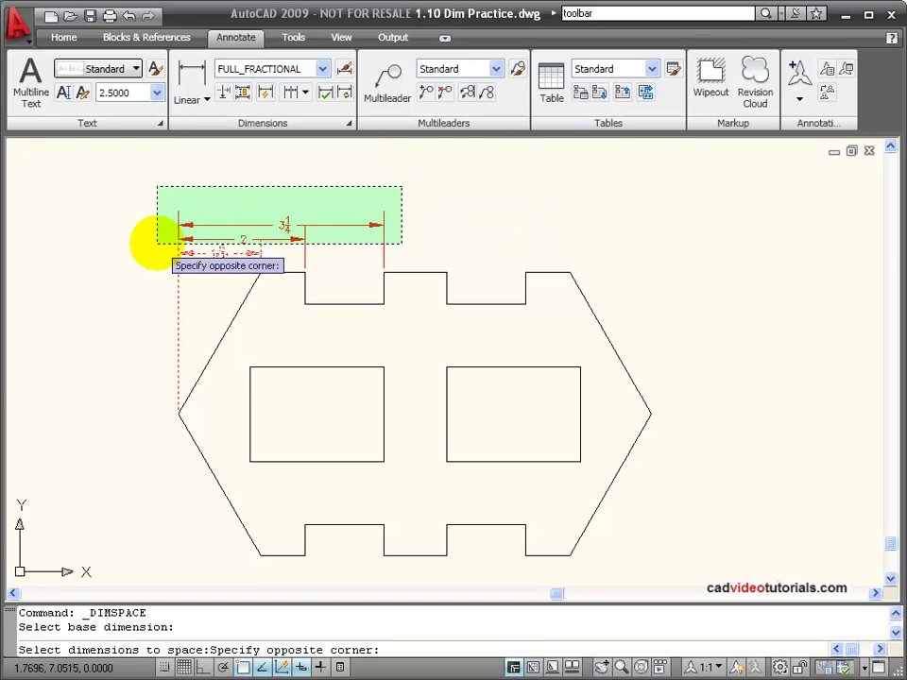
pyautogui.click(157, 244)
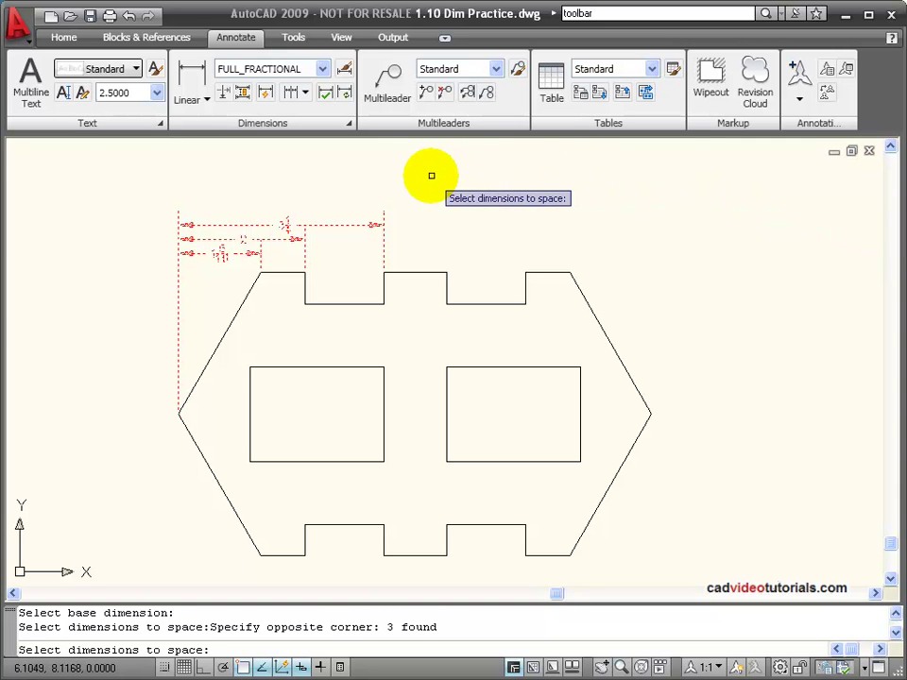
pyautogui.press('Return')
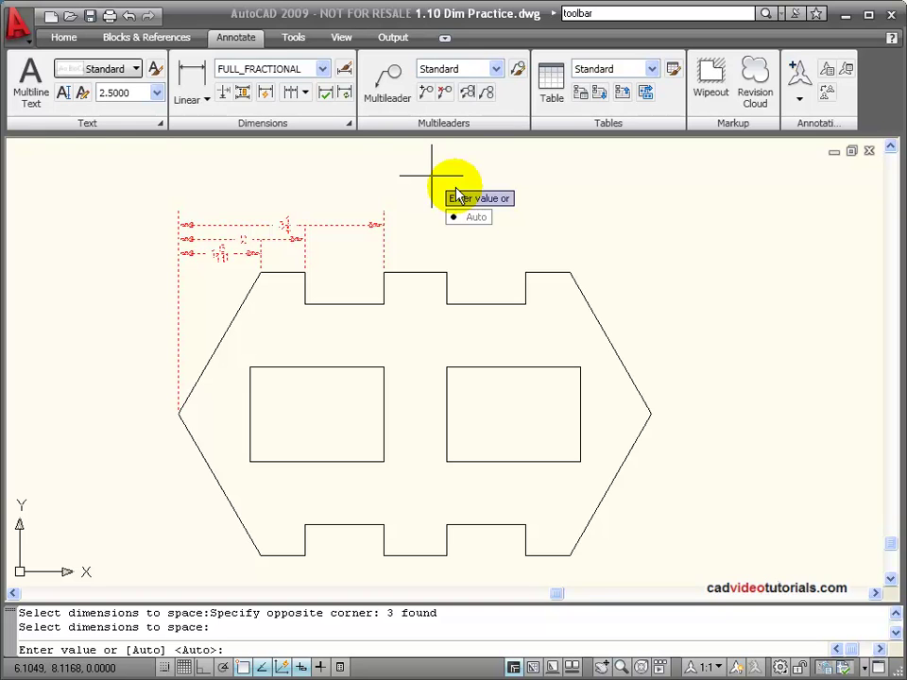
pyautogui.write('.5')
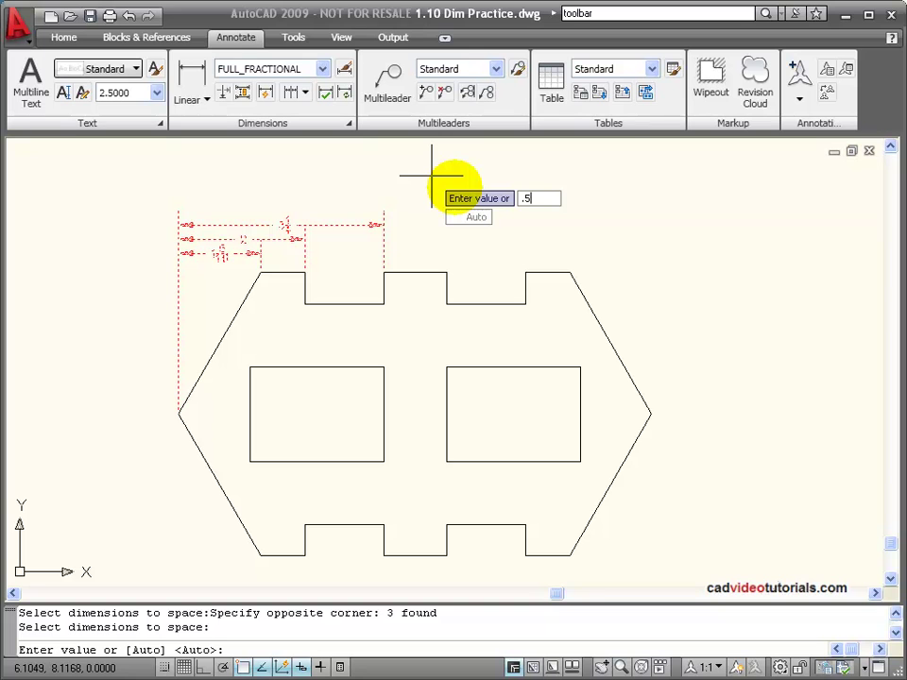
pyautogui.press('Return')
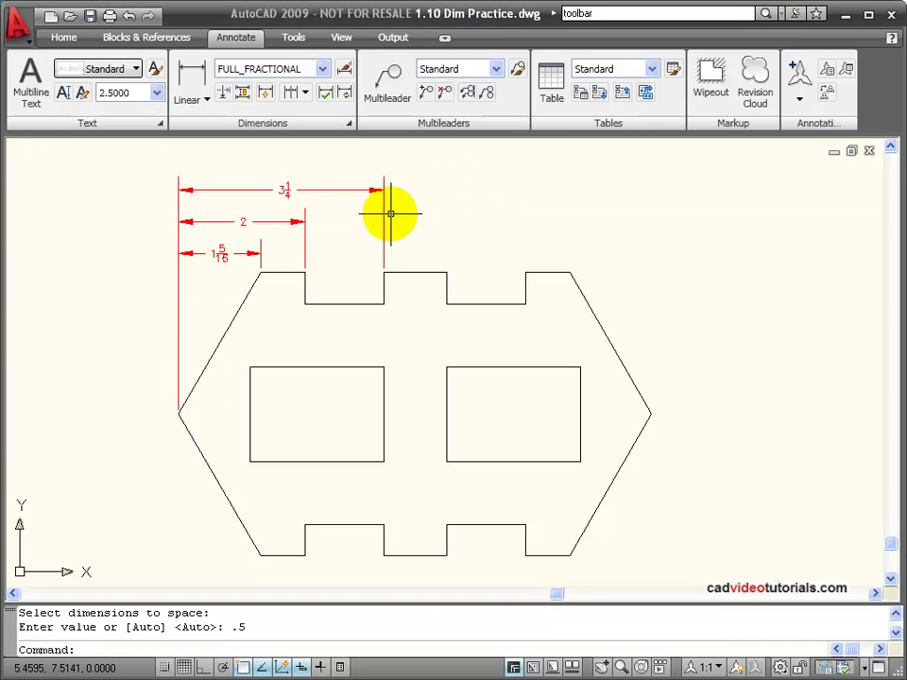